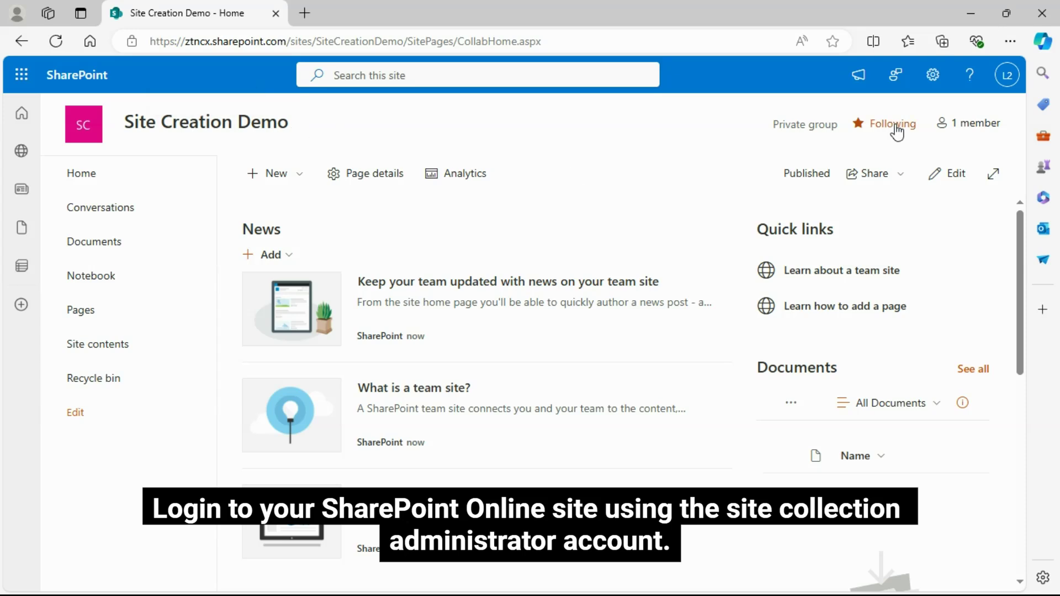
Open Site contents from the Settings gear panel of the Site Creation Demo site.
{"action": "left_click", "coordinate": [927, 80]}
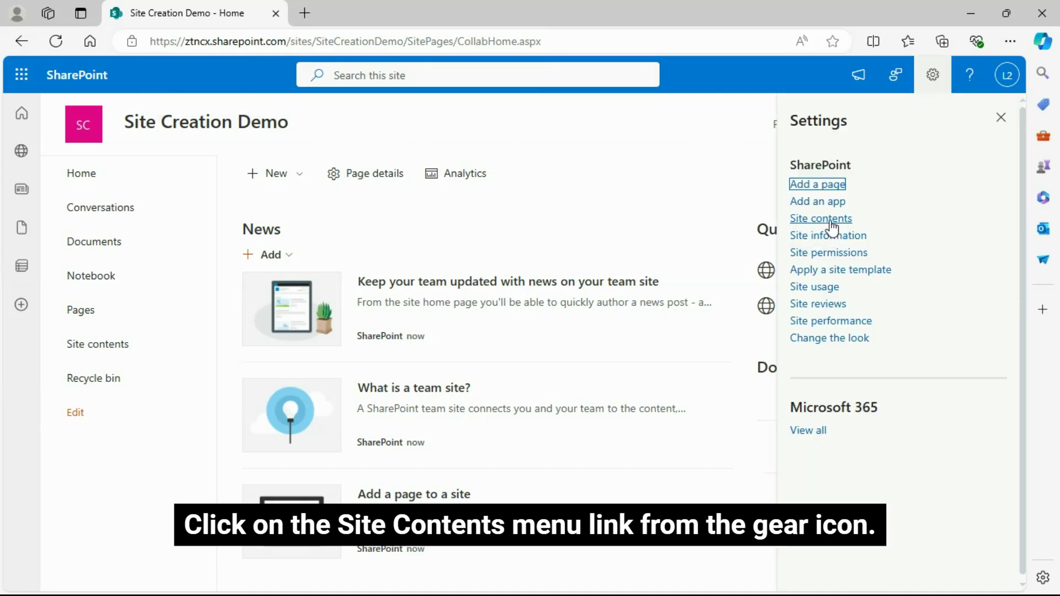
{"action": "left_click", "coordinate": [831, 221]}
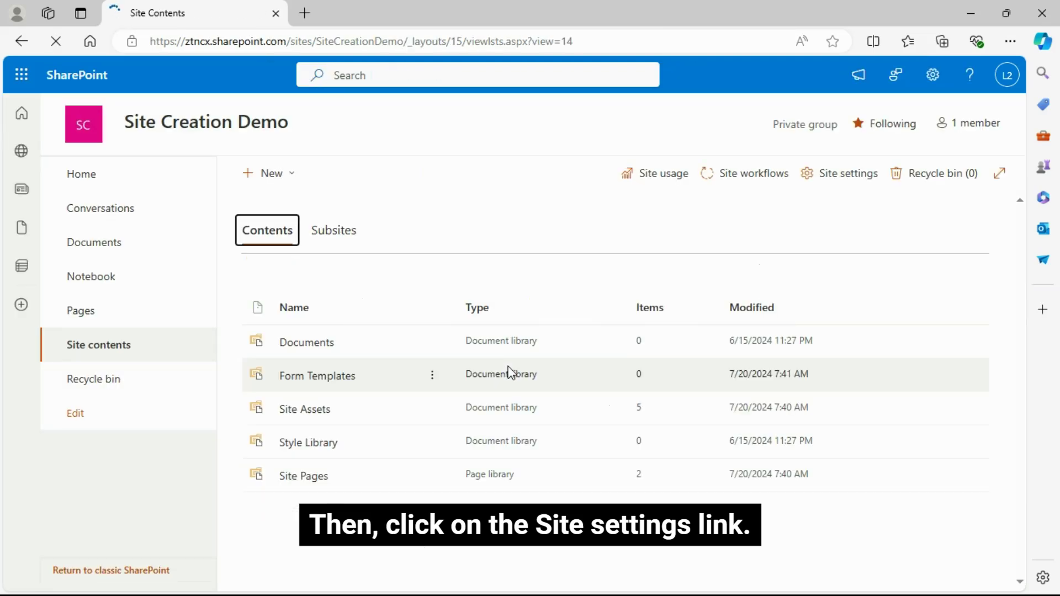
Open the classic Site Settings page and scroll down to the Site Administration section.
{"action": "left_click", "coordinate": [841, 176]}
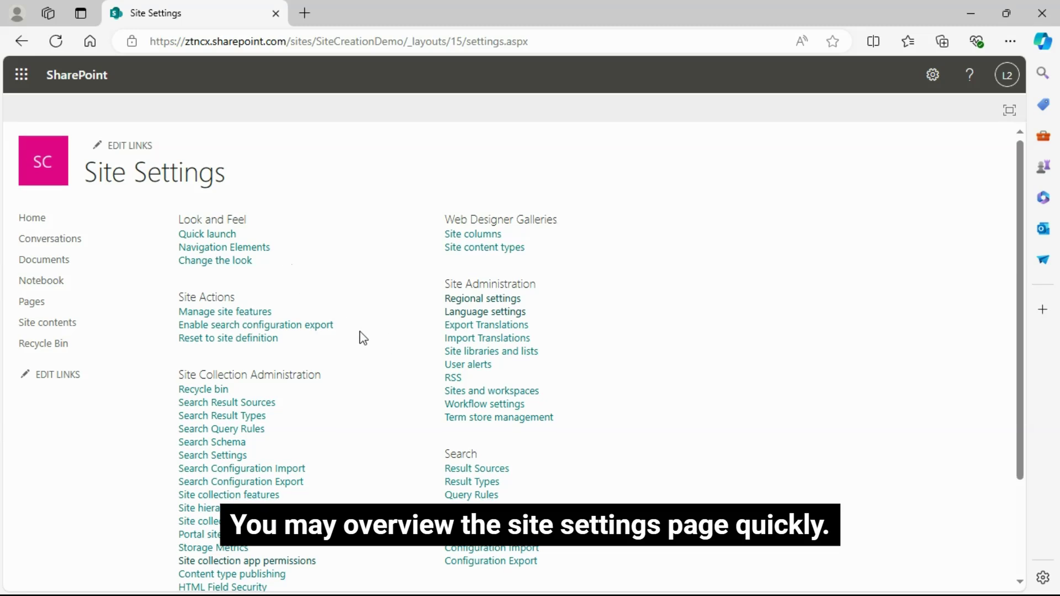
{"action": "scroll", "coordinate": [364, 338], "scroll_direction": "down", "scroll_amount": 1}
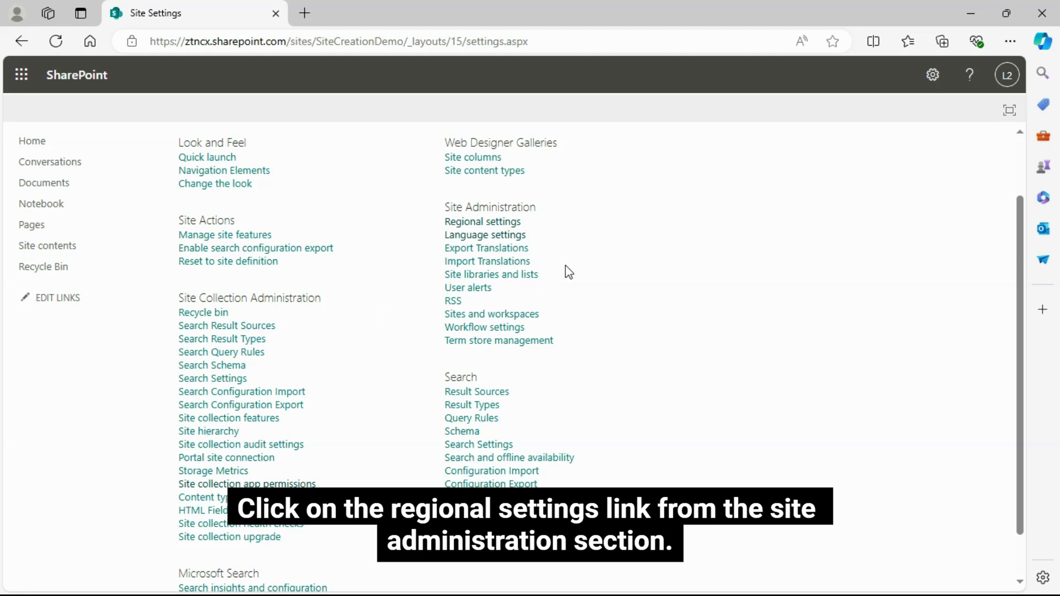
Open Regional settings and review the Time Zone section, set to Pacific Time.
{"action": "left_click", "coordinate": [512, 223]}
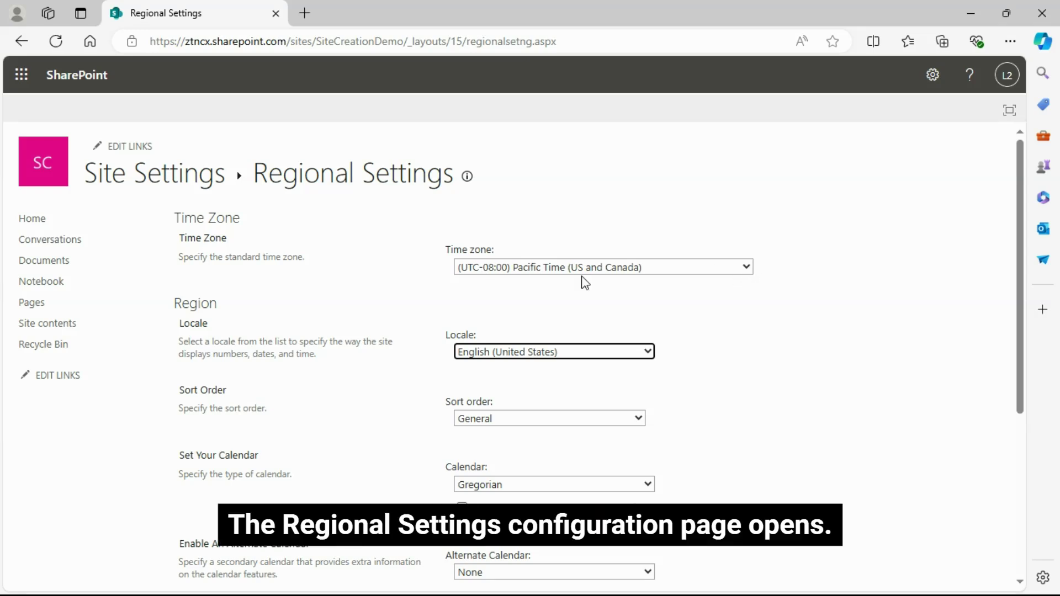
{"action": "left_click_drag", "start_coordinate": [176, 217], "coordinate": [329, 262]}
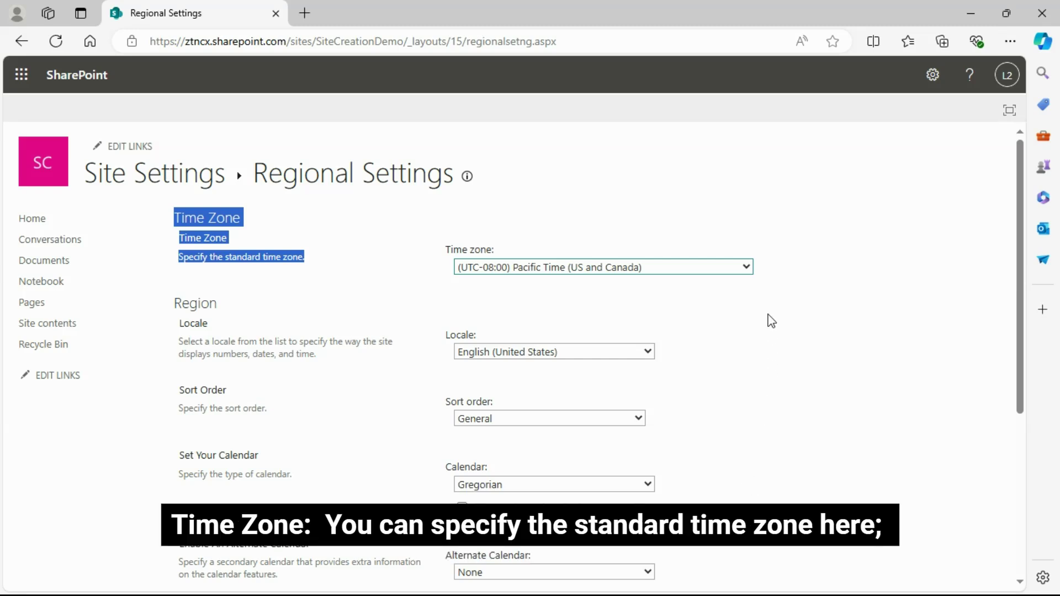
{"action": "left_click", "coordinate": [839, 278]}
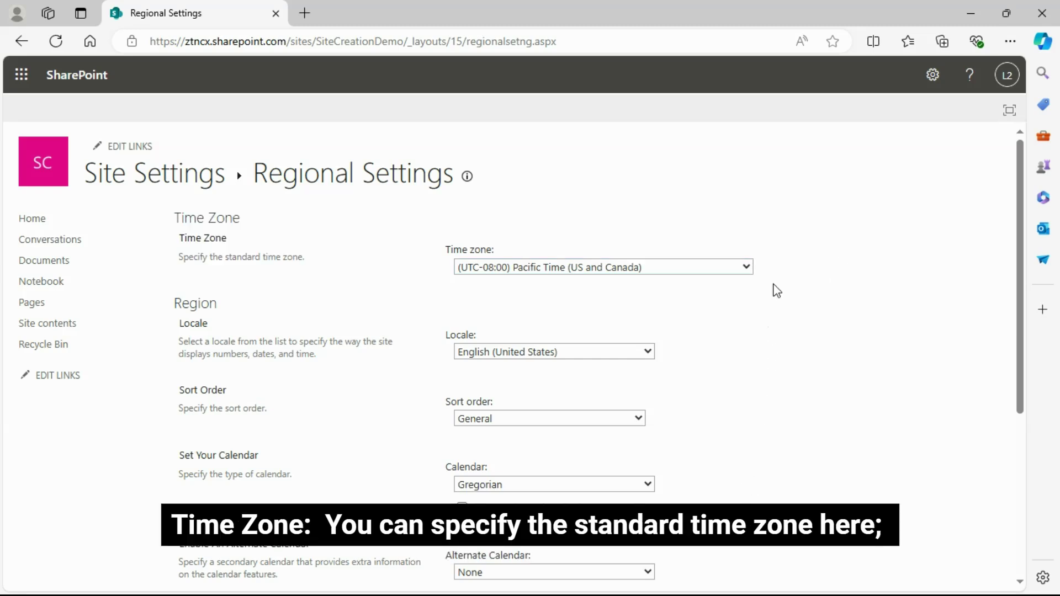
{"action": "left_click_drag", "start_coordinate": [172, 304], "coordinate": [290, 354]}
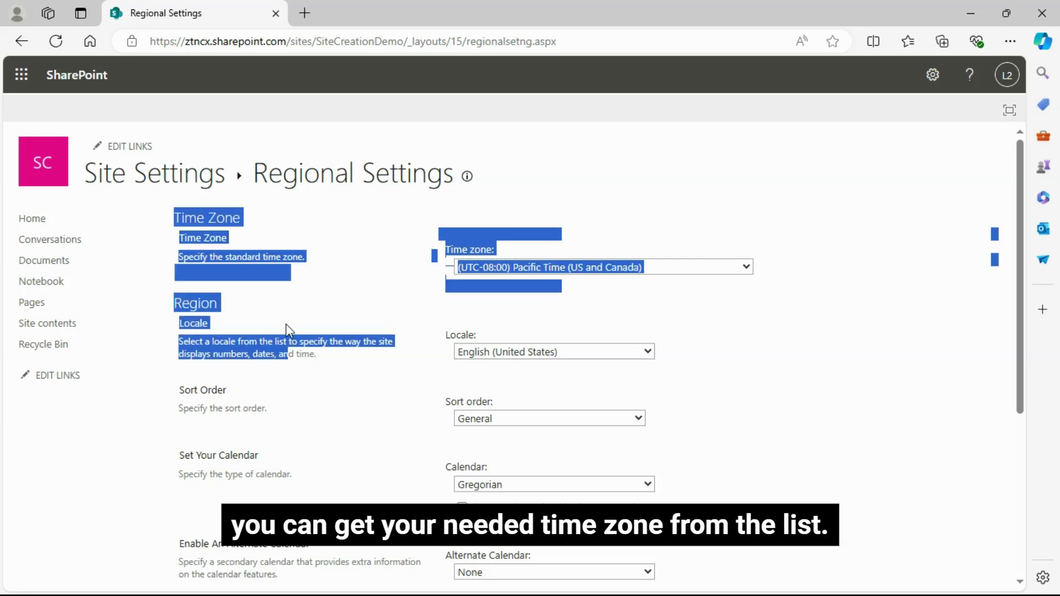
{"action": "left_click", "coordinate": [286, 331]}
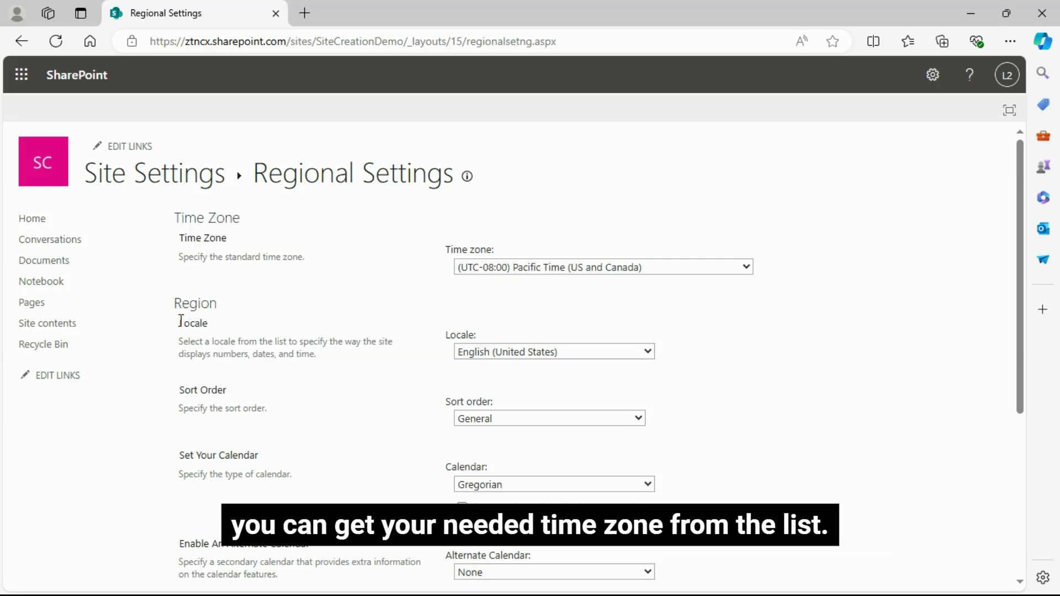
Review the English (United States) locale, General sort order and Gregorian calendar sections.
{"action": "left_click_drag", "start_coordinate": [180, 321], "coordinate": [324, 355]}
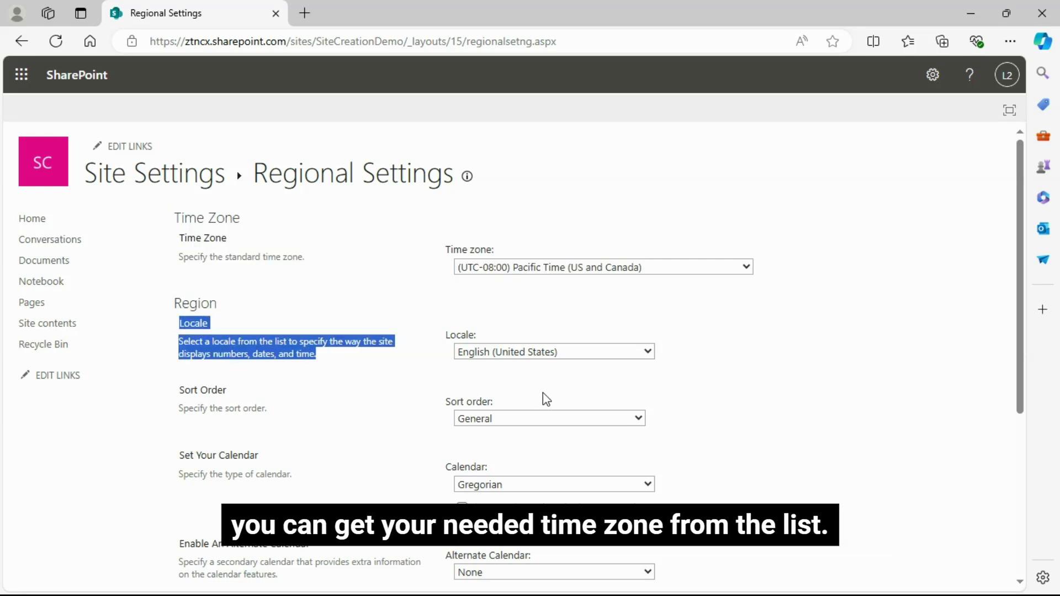
{"action": "left_click", "coordinate": [645, 353]}
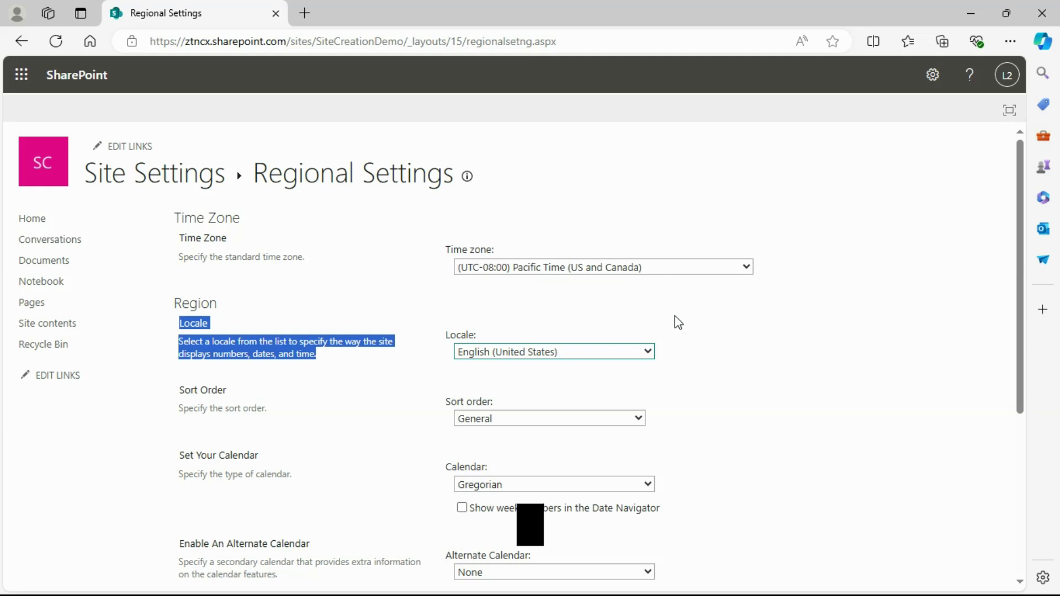
{"action": "left_click", "coordinate": [815, 334]}
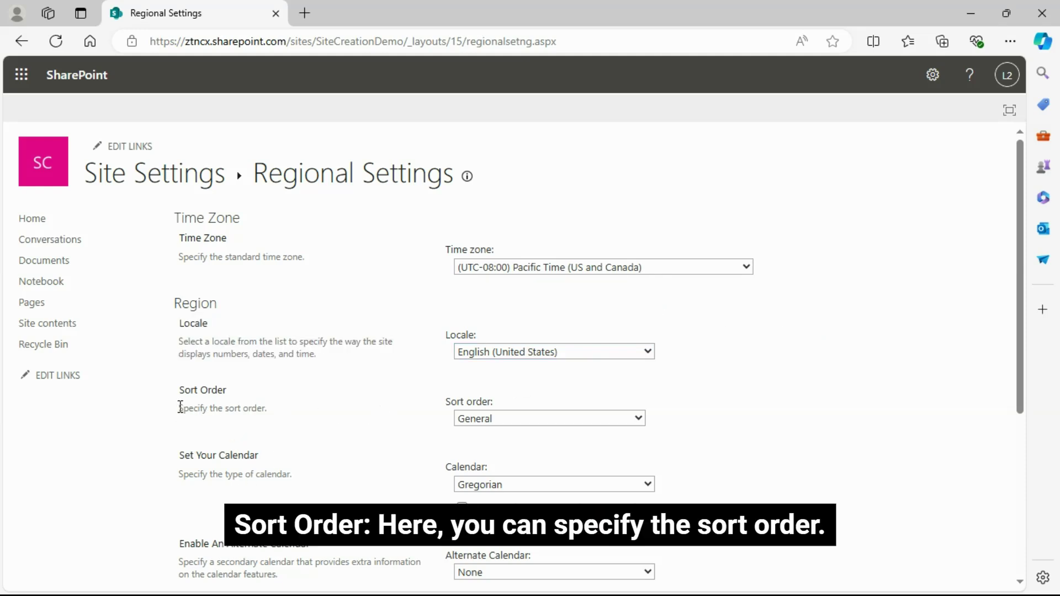
{"action": "left_click_drag", "start_coordinate": [178, 408], "coordinate": [272, 409]}
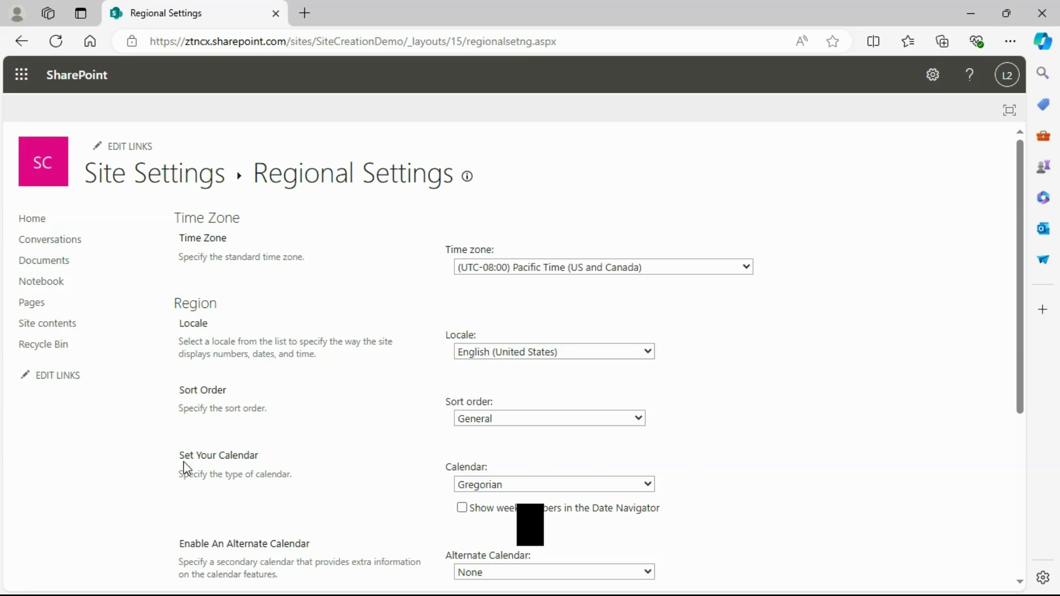
{"action": "left_click_drag", "start_coordinate": [179, 455], "coordinate": [292, 476]}
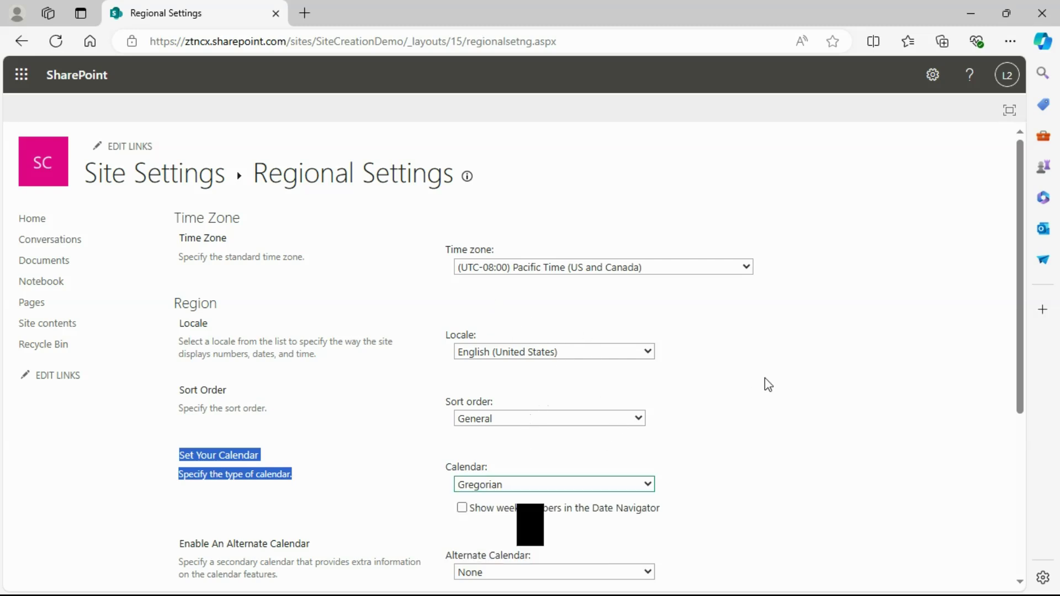
Review the Enable An Alternate Calendar and Define Your Work Week sections.
{"action": "left_click", "coordinate": [833, 347]}
{"action": "scroll", "coordinate": [826, 365], "scroll_direction": "down", "scroll_amount": 3}
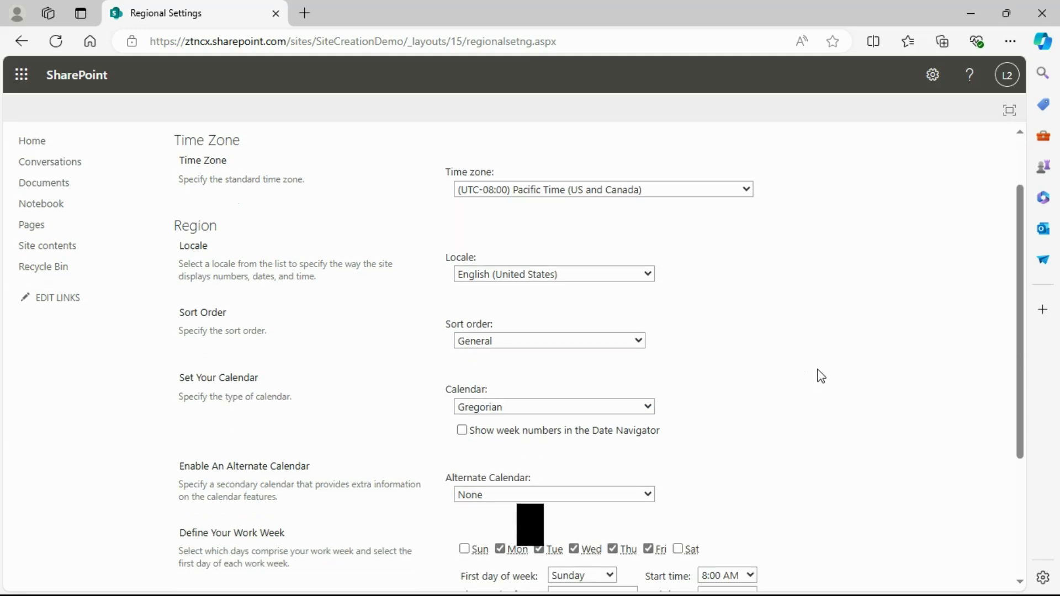
{"action": "scroll", "coordinate": [810, 368], "scroll_direction": "down", "scroll_amount": 1}
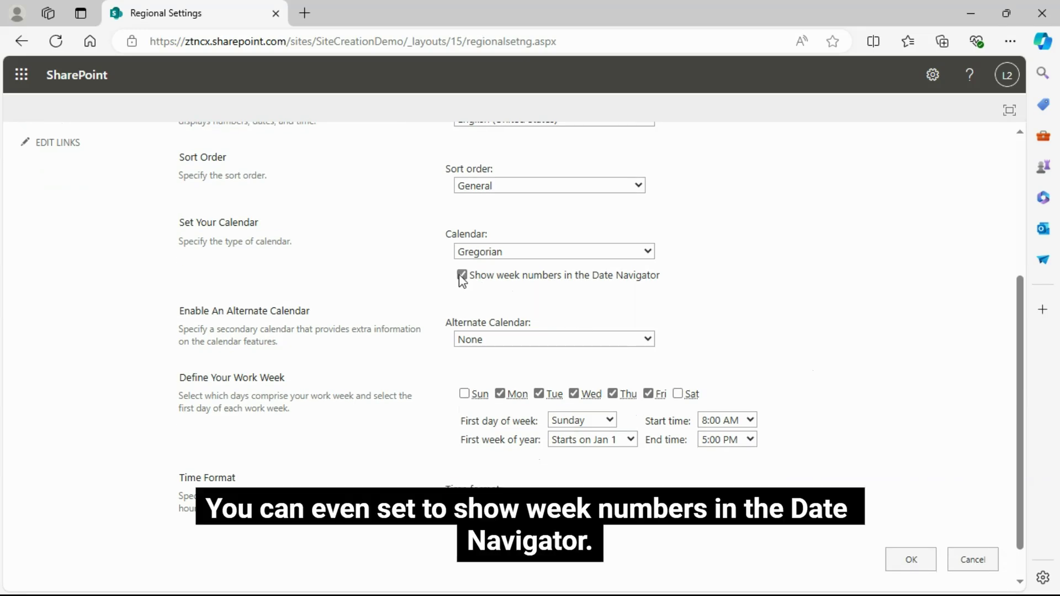
{"action": "left_click_drag", "start_coordinate": [177, 310], "coordinate": [288, 349]}
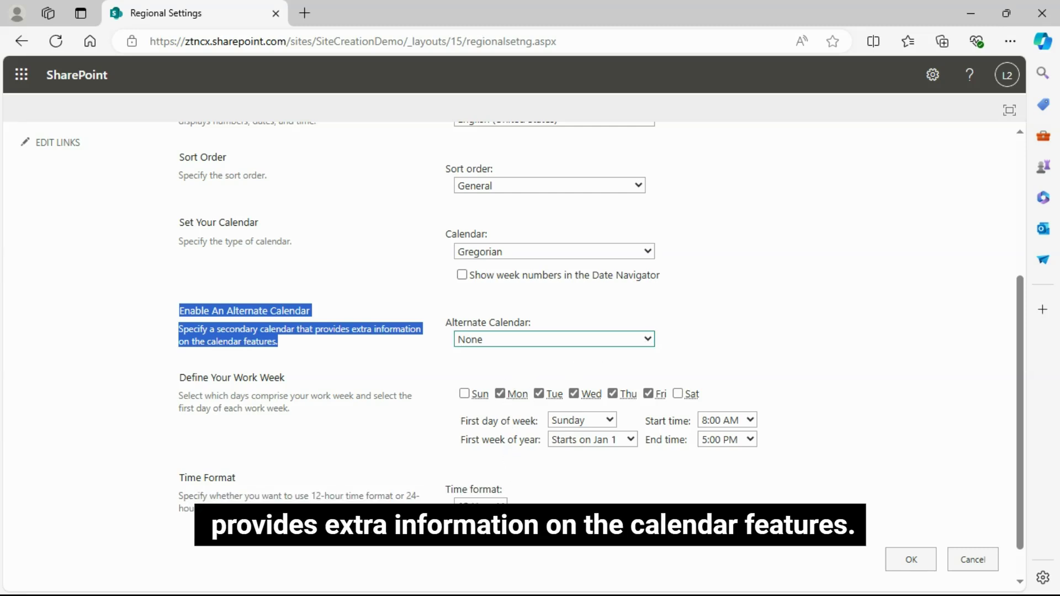
{"action": "left_click", "coordinate": [832, 285]}
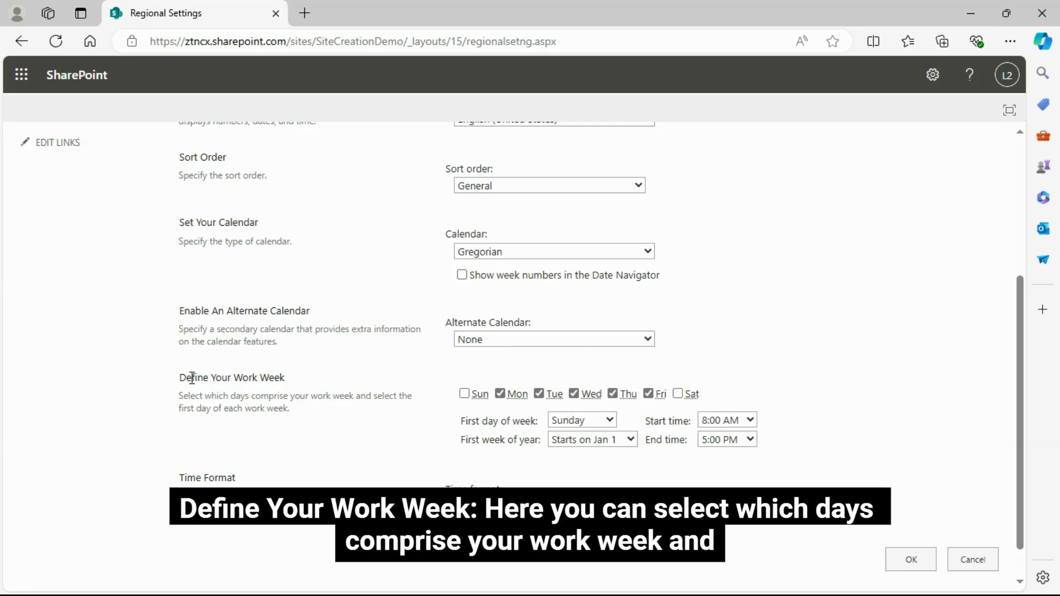
{"action": "left_click_drag", "start_coordinate": [197, 382], "coordinate": [320, 424]}
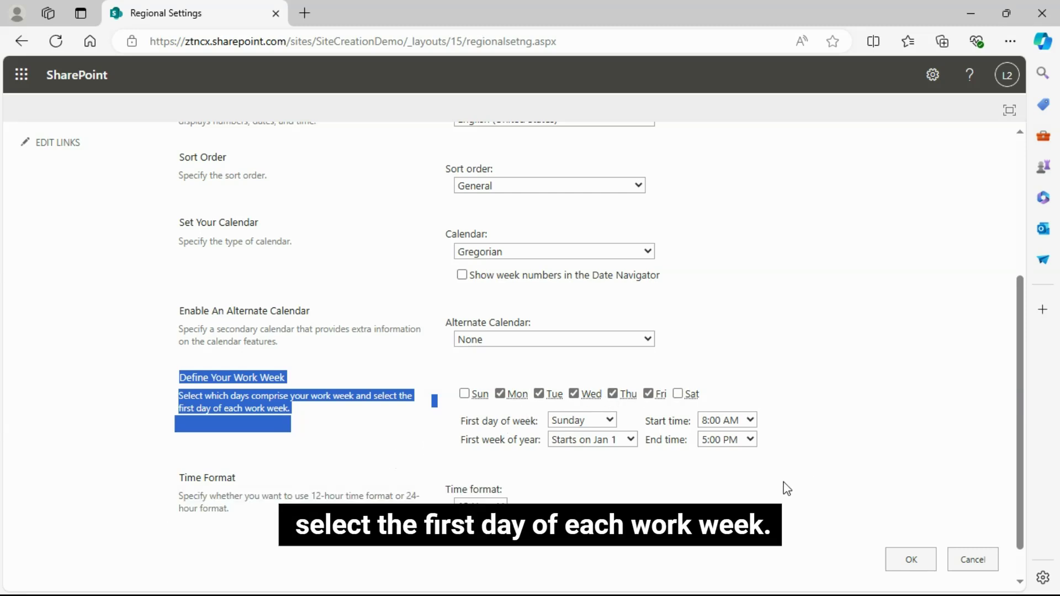
{"action": "left_click", "coordinate": [335, 432]}
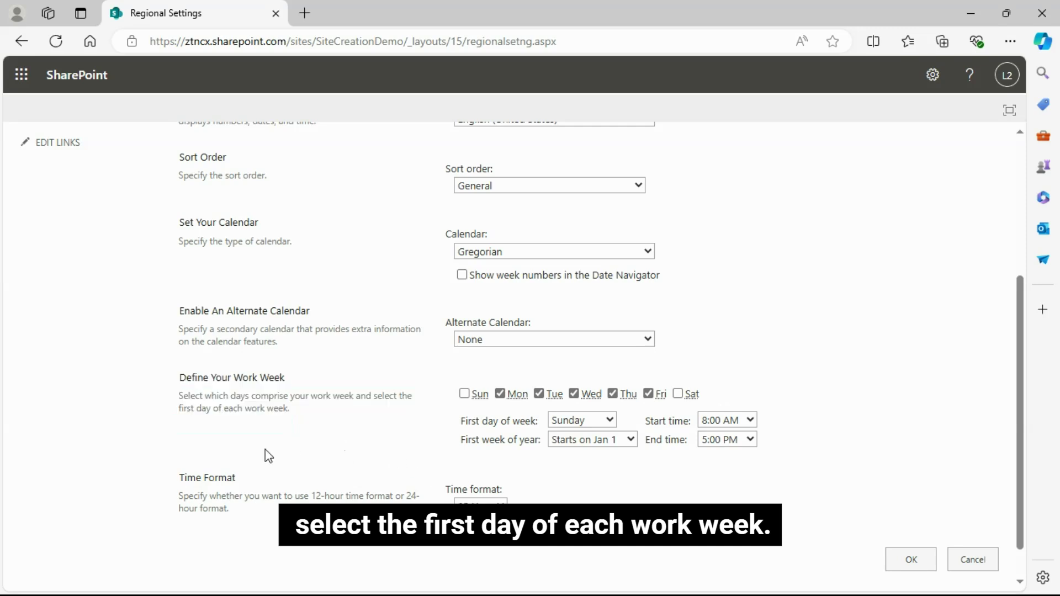
Review the 12 Hour time format, then cancel without saving regional changes.
{"action": "triple_click", "coordinate": [190, 480]}
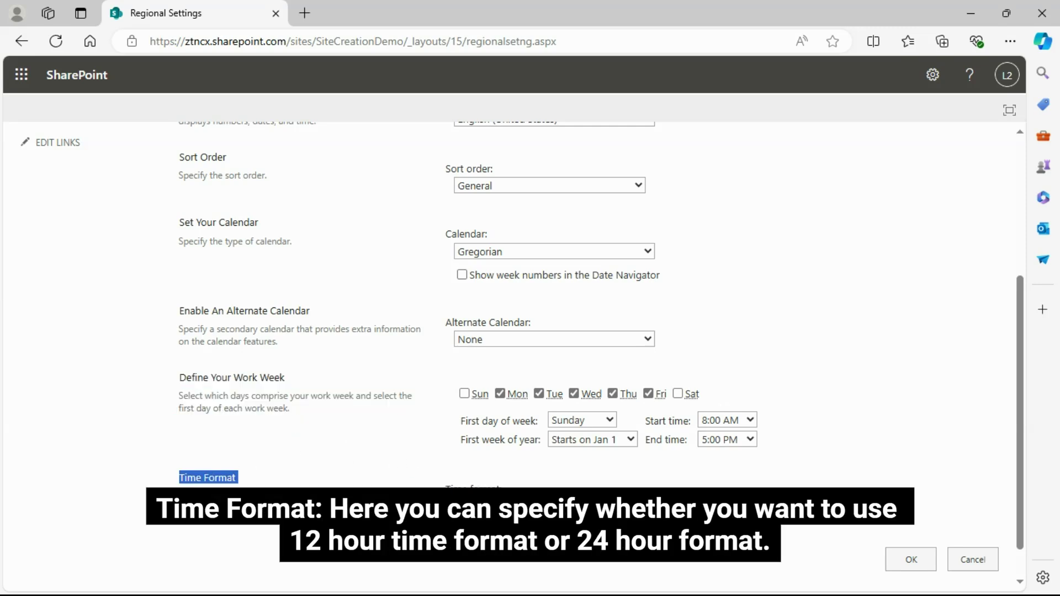
{"action": "left_click", "coordinate": [424, 436]}
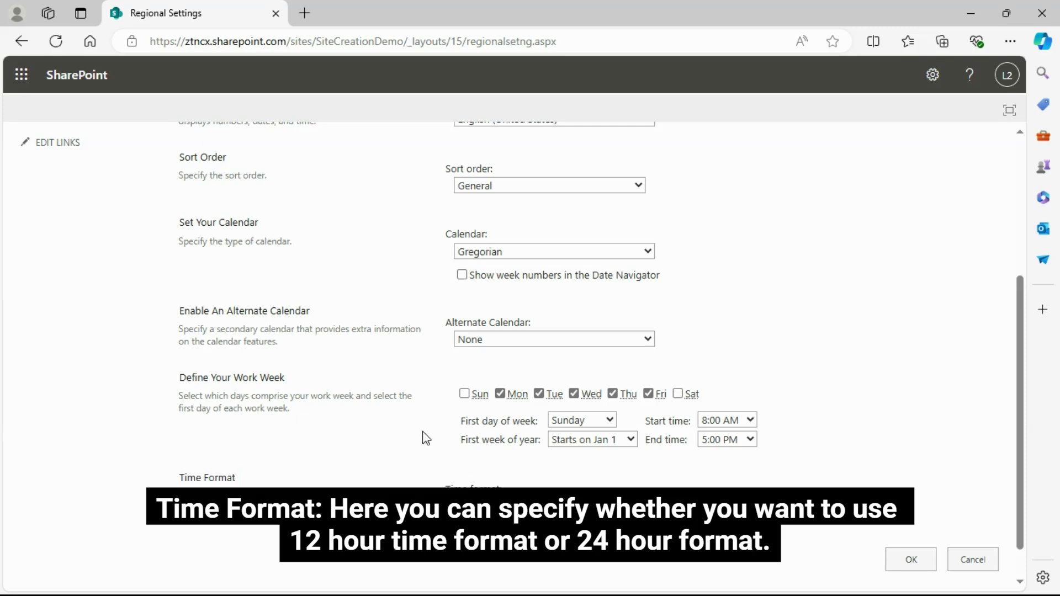
{"action": "scroll", "coordinate": [811, 436], "scroll_direction": "up", "scroll_amount": 2}
{"action": "scroll", "coordinate": [798, 401], "scroll_direction": "up", "scroll_amount": 2}
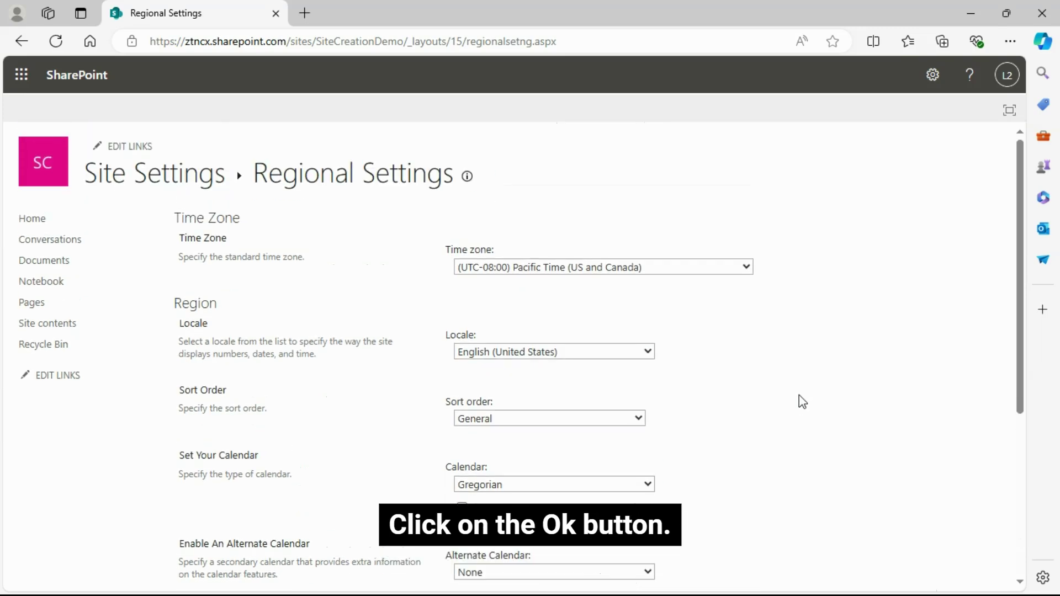
{"action": "scroll", "coordinate": [797, 400], "scroll_direction": "down", "scroll_amount": 6}
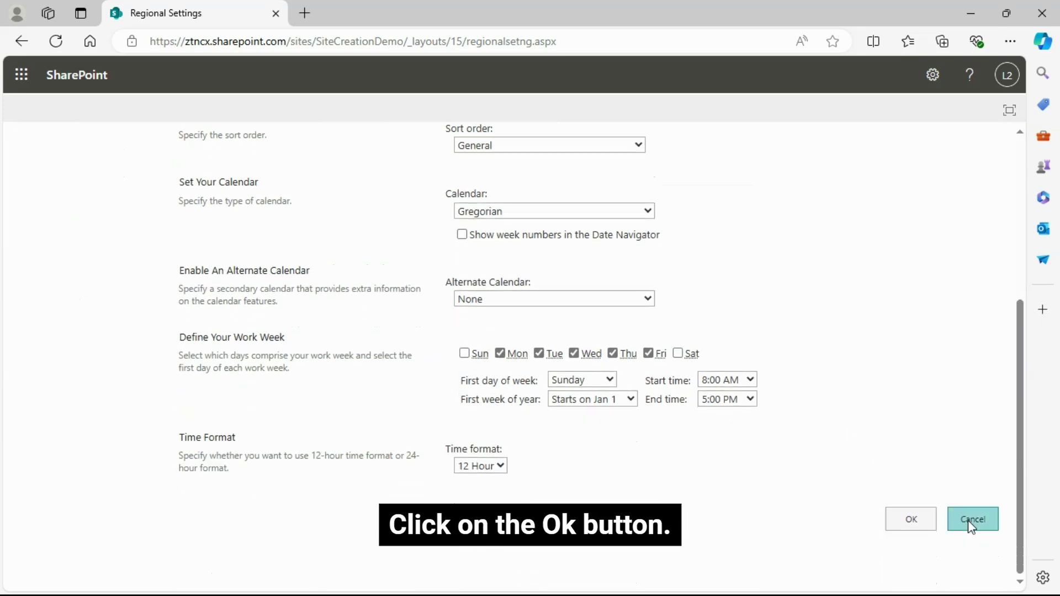
{"action": "left_click", "coordinate": [969, 520]}
{"action": "left_click", "coordinate": [912, 519]}
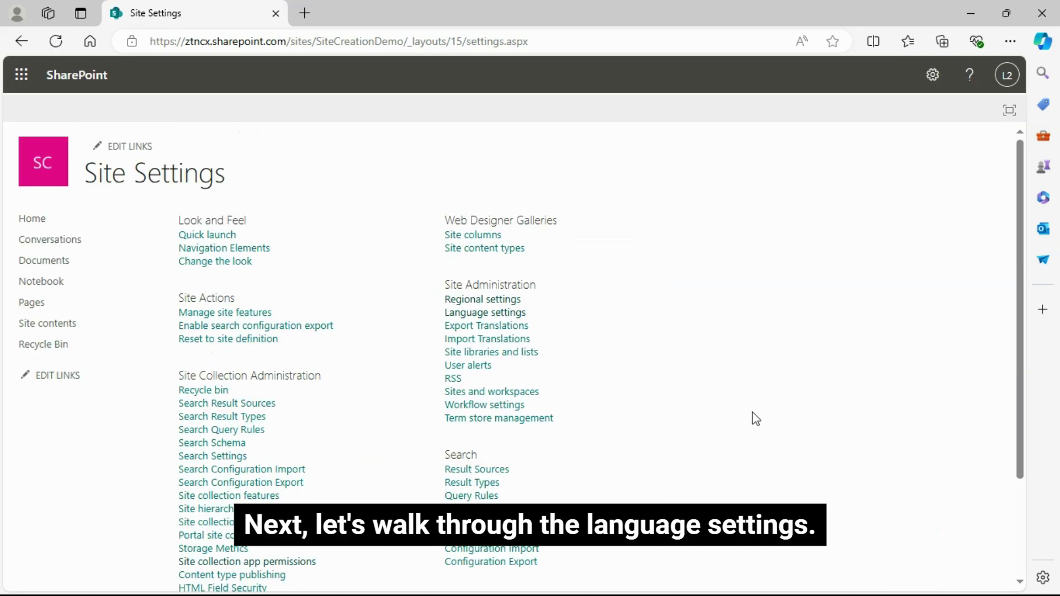
Open Language settings and turn on 'Enable translation into multiple languages', with English as default.
{"action": "left_click", "coordinate": [480, 316]}
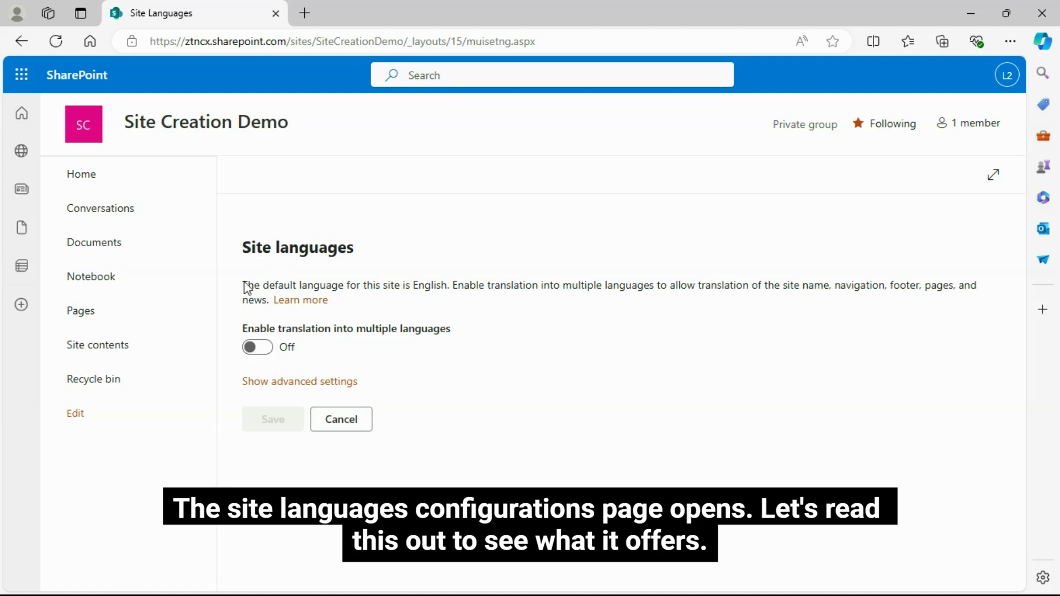
{"action": "left_click_drag", "start_coordinate": [253, 288], "coordinate": [275, 303]}
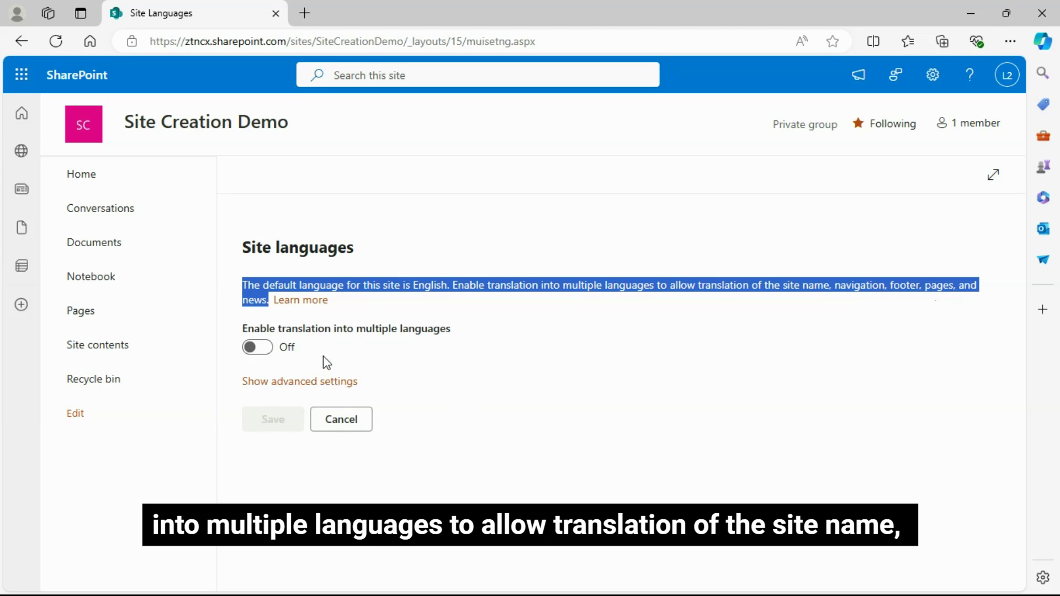
{"action": "left_click", "coordinate": [264, 352]}
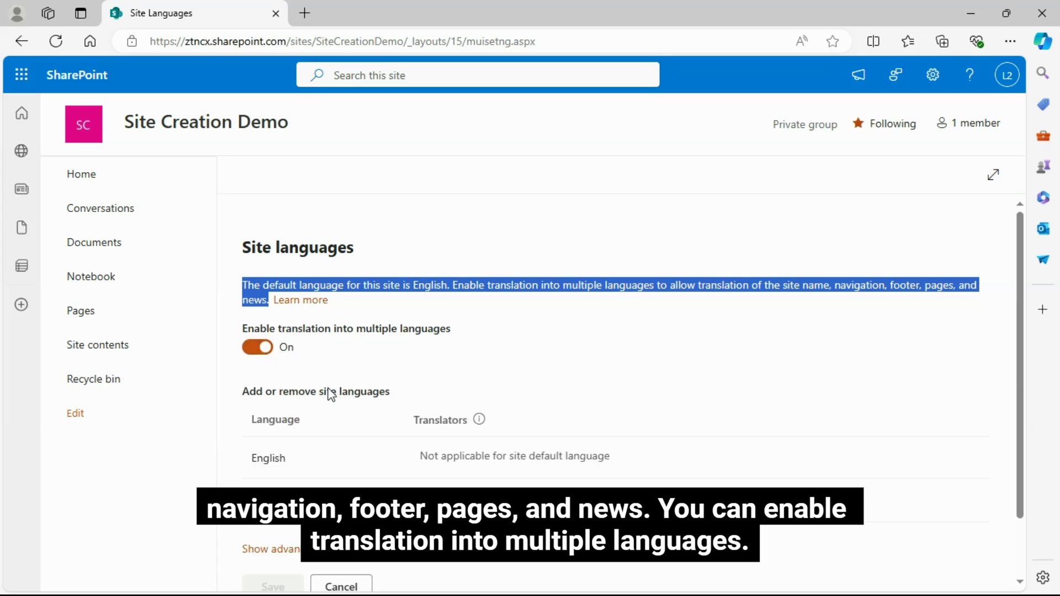
{"action": "left_click_drag", "start_coordinate": [242, 392], "coordinate": [405, 395]}
Browse the available languages without choosing one, then expand the advanced language settings.
{"action": "left_click", "coordinate": [504, 364]}
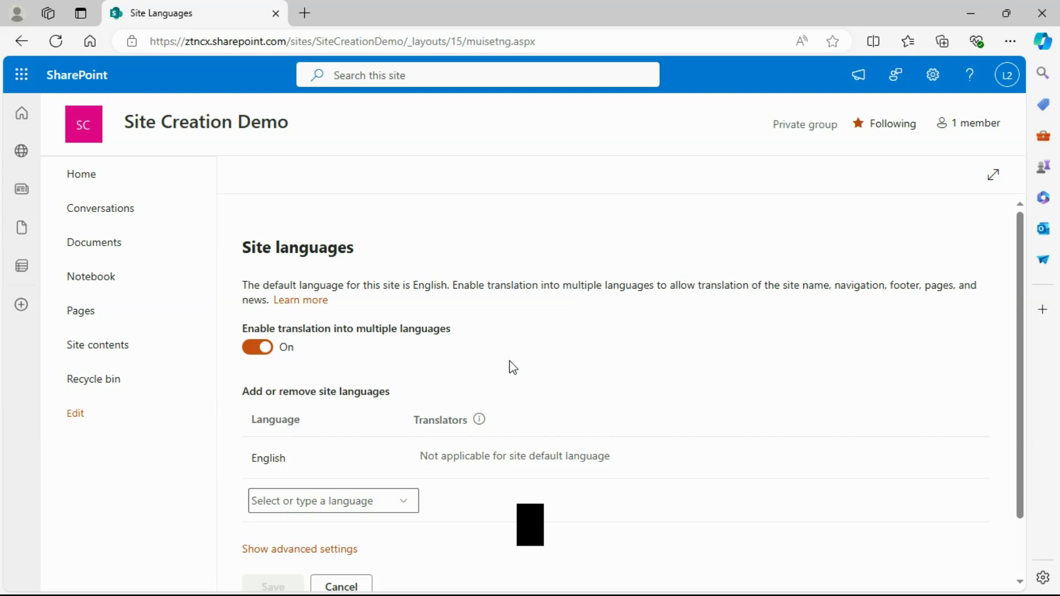
{"action": "scroll", "coordinate": [511, 367], "scroll_direction": "down", "scroll_amount": 1}
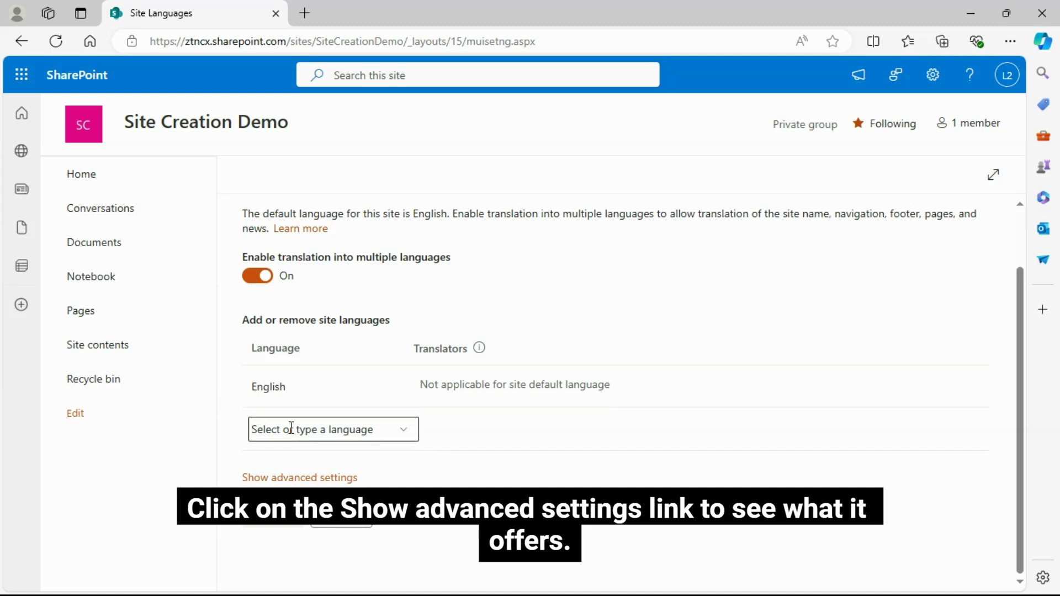
{"action": "left_click", "coordinate": [406, 430]}
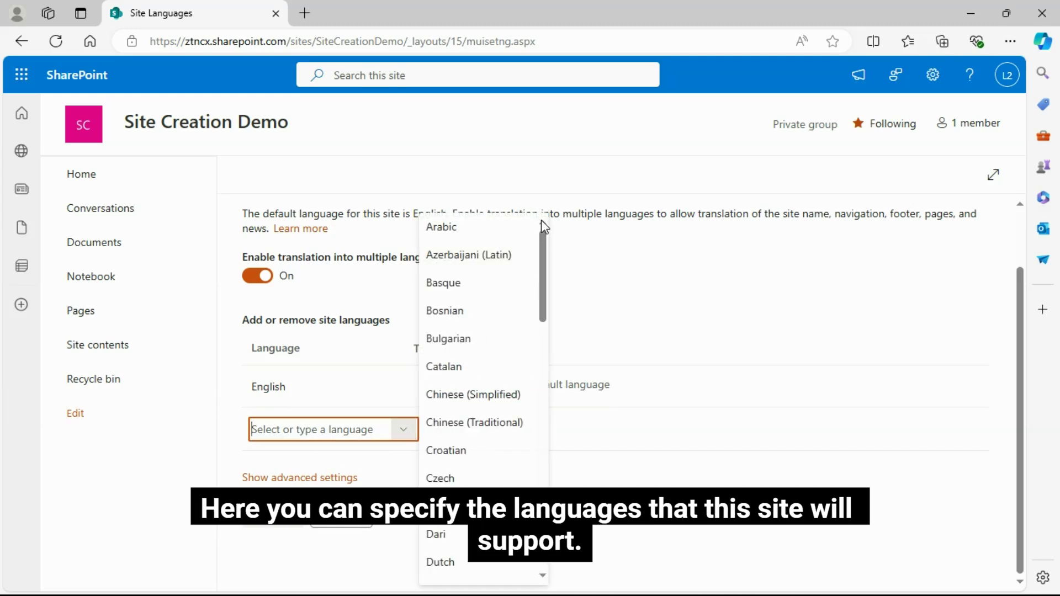
{"action": "left_click_drag", "start_coordinate": [541, 221], "coordinate": [547, 485]}
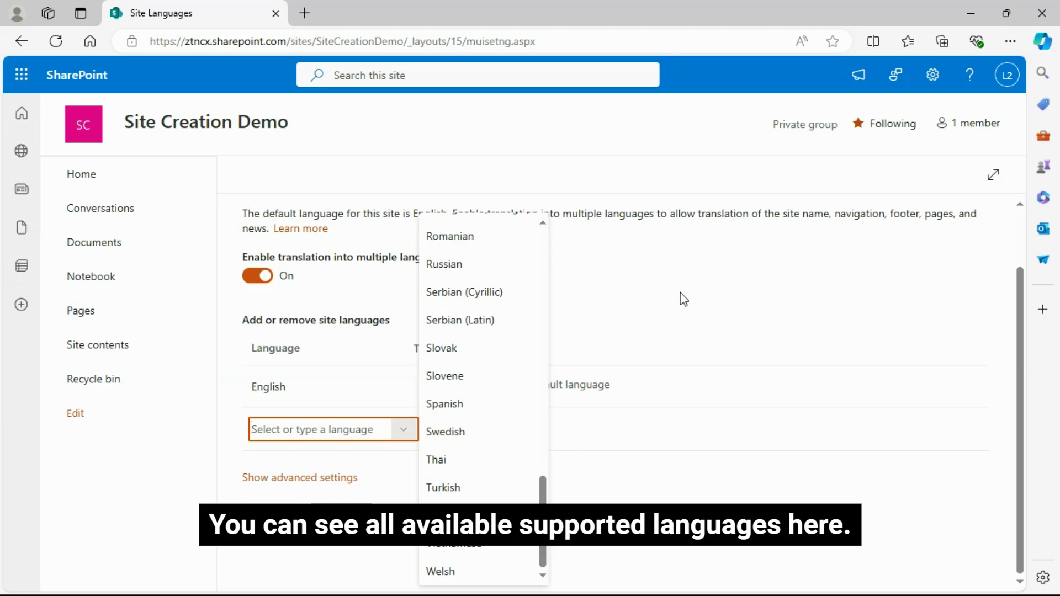
{"action": "left_click", "coordinate": [693, 285]}
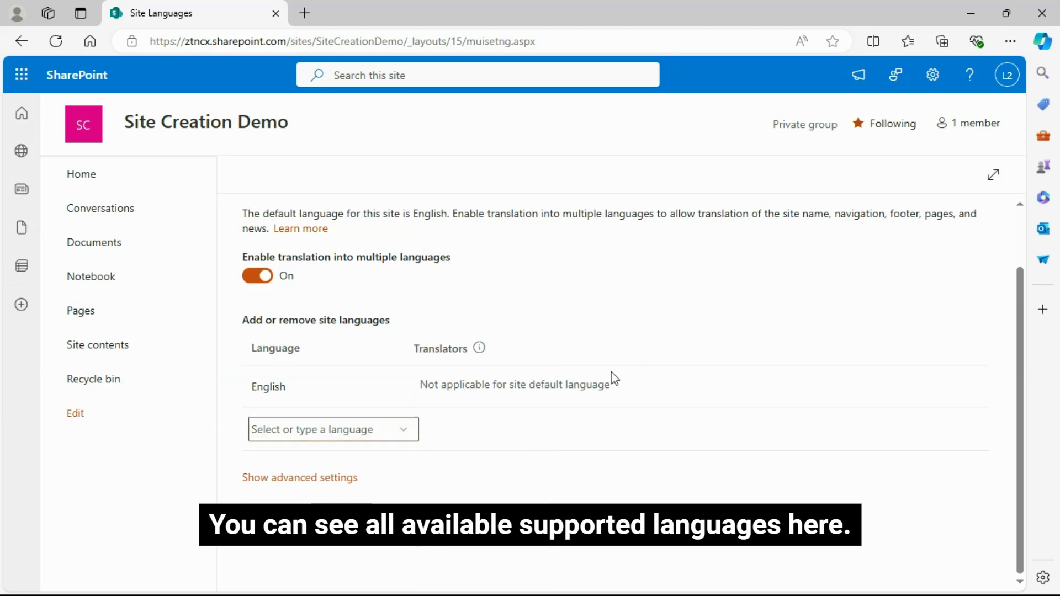
{"action": "left_click", "coordinate": [330, 479]}
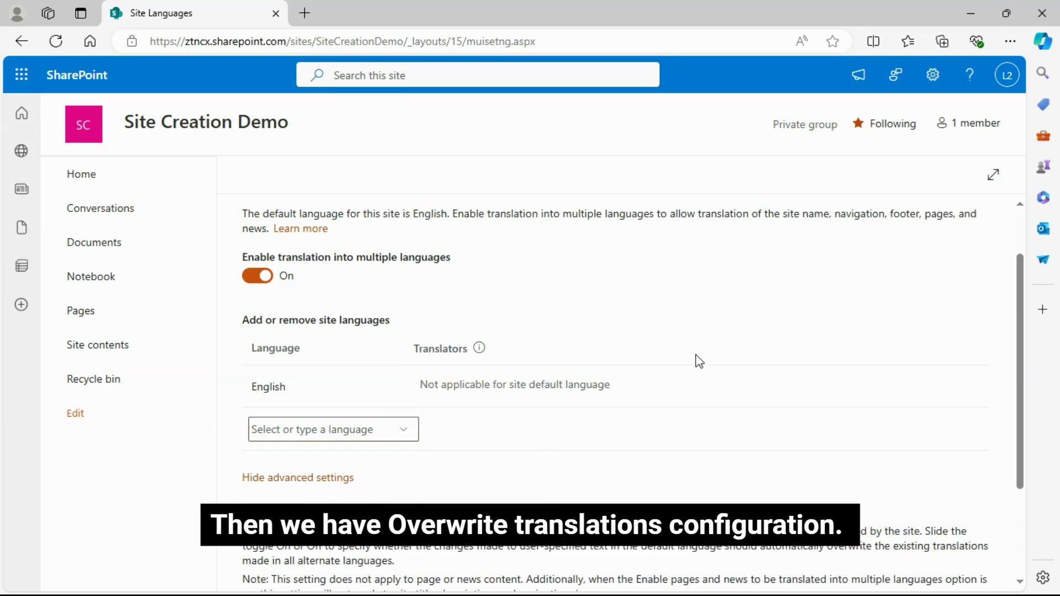
Turn on Overwrite translations and review its description and the page and news content note.
{"action": "scroll", "coordinate": [694, 358], "scroll_direction": "down", "scroll_amount": 1}
{"action": "scroll", "coordinate": [695, 363], "scroll_direction": "down", "scroll_amount": 1}
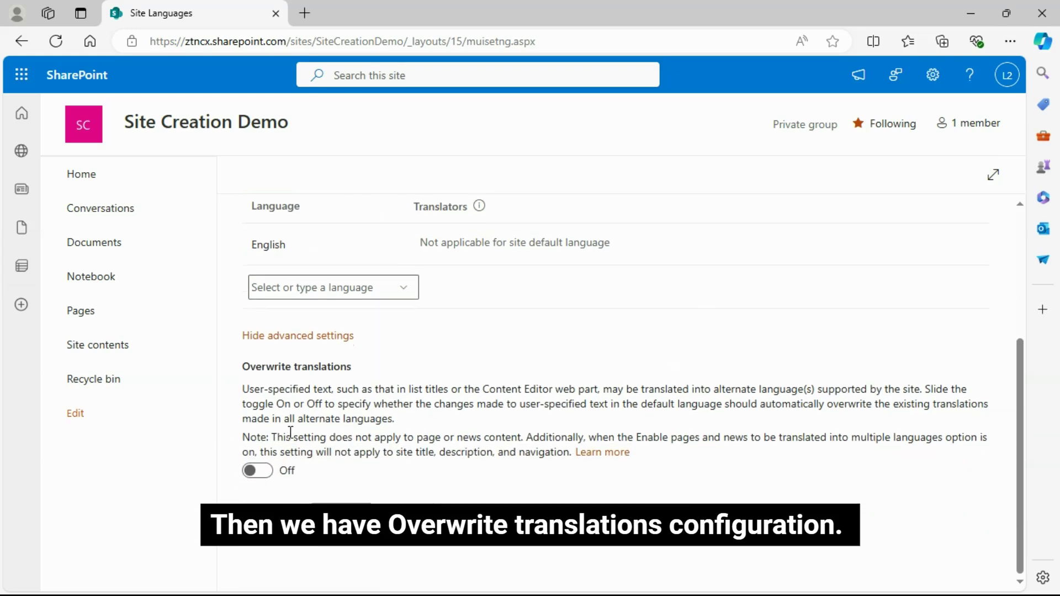
{"action": "left_click", "coordinate": [262, 472]}
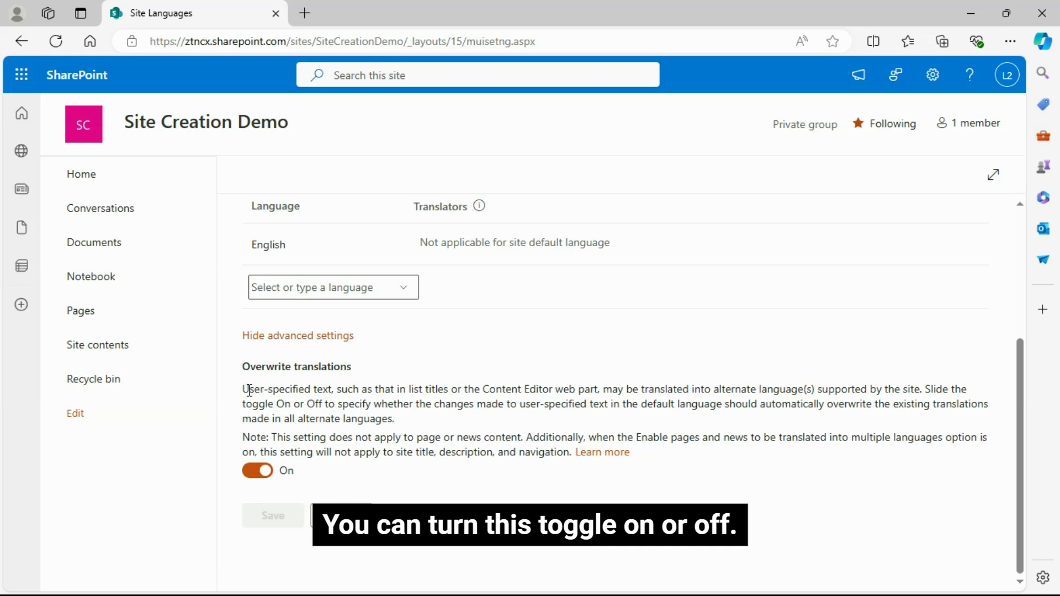
{"action": "left_click_drag", "start_coordinate": [244, 390], "coordinate": [409, 434]}
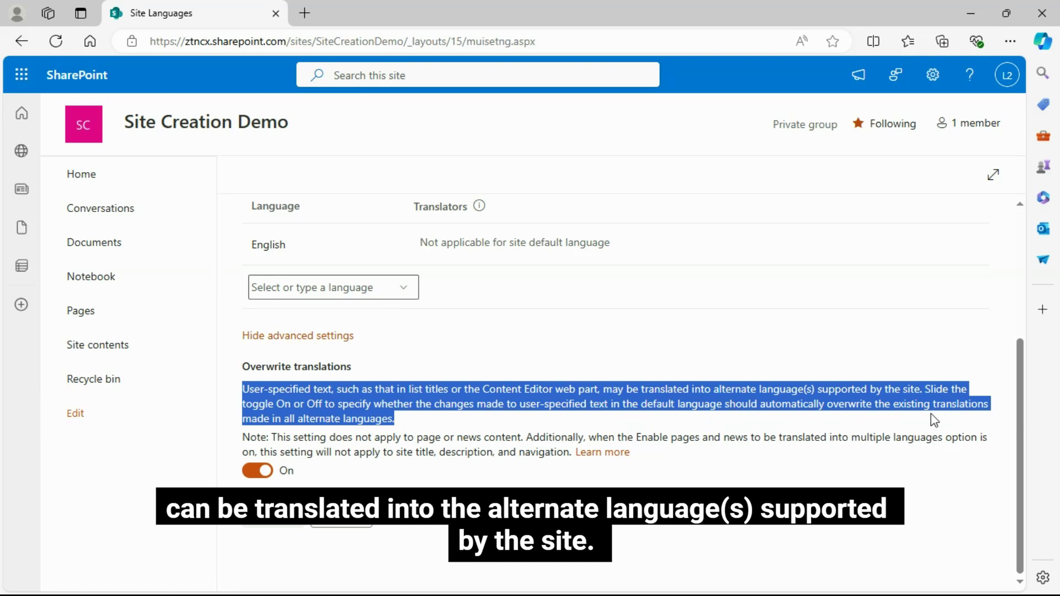
{"action": "left_click", "coordinate": [412, 412]}
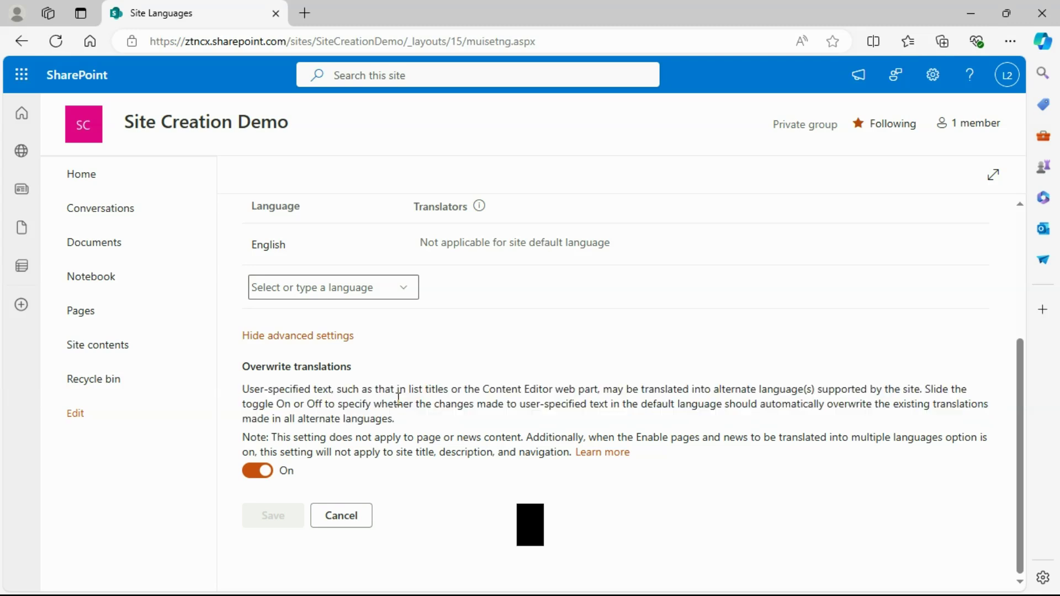
{"action": "left_click_drag", "start_coordinate": [243, 437], "coordinate": [572, 455]}
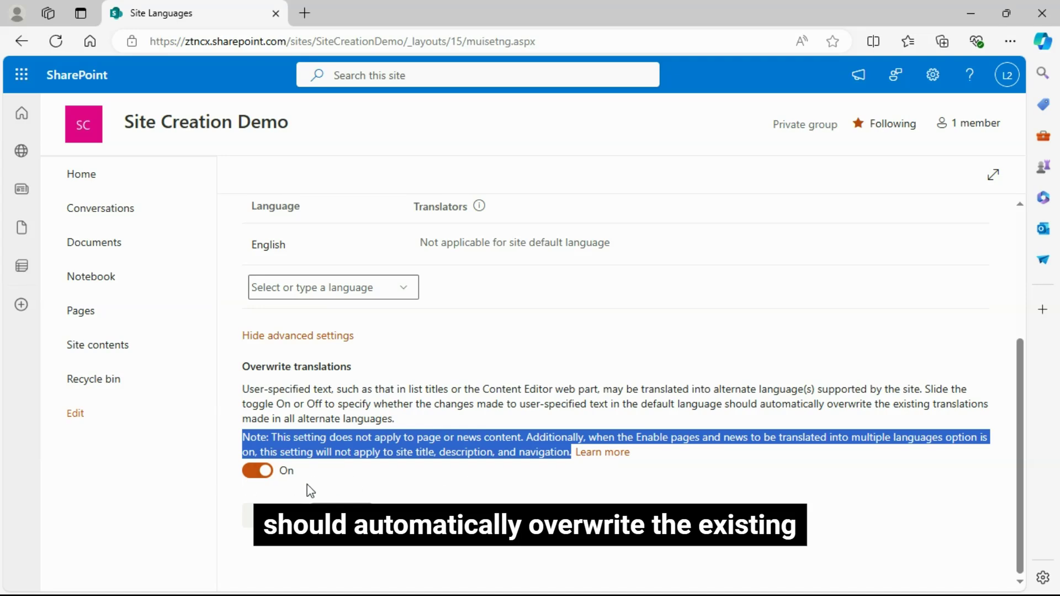
Toggle Overwrite translations off and back on so it ends set to On.
{"action": "left_click", "coordinate": [264, 475]}
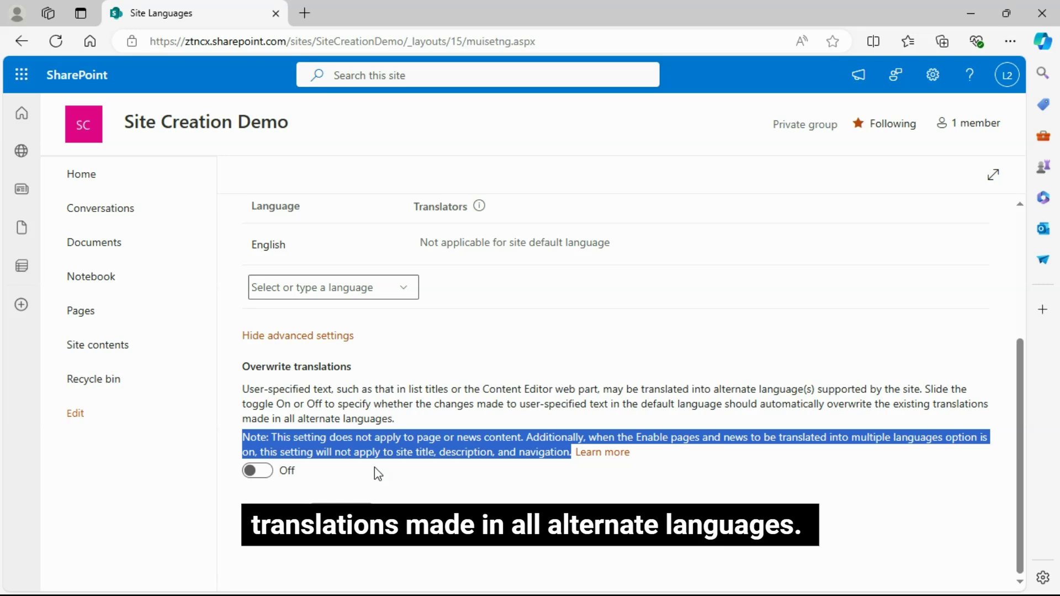
{"action": "left_click", "coordinate": [265, 472]}
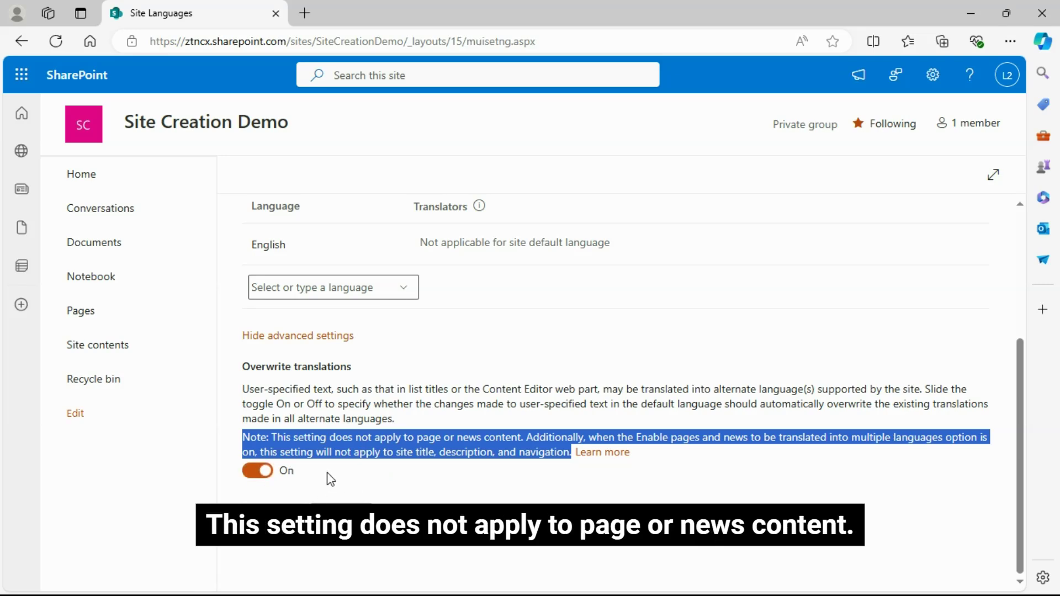
{"action": "left_click", "coordinate": [404, 290]}
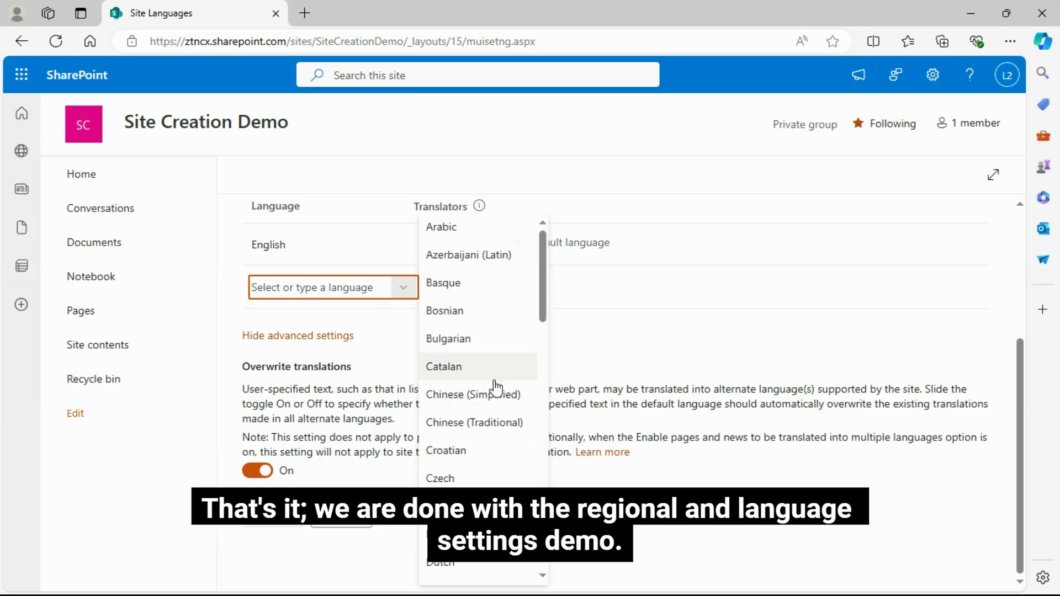
Add Bulgarian as an alternate site language, then cancel the unsaved language changes.
{"action": "left_click", "coordinate": [471, 346]}
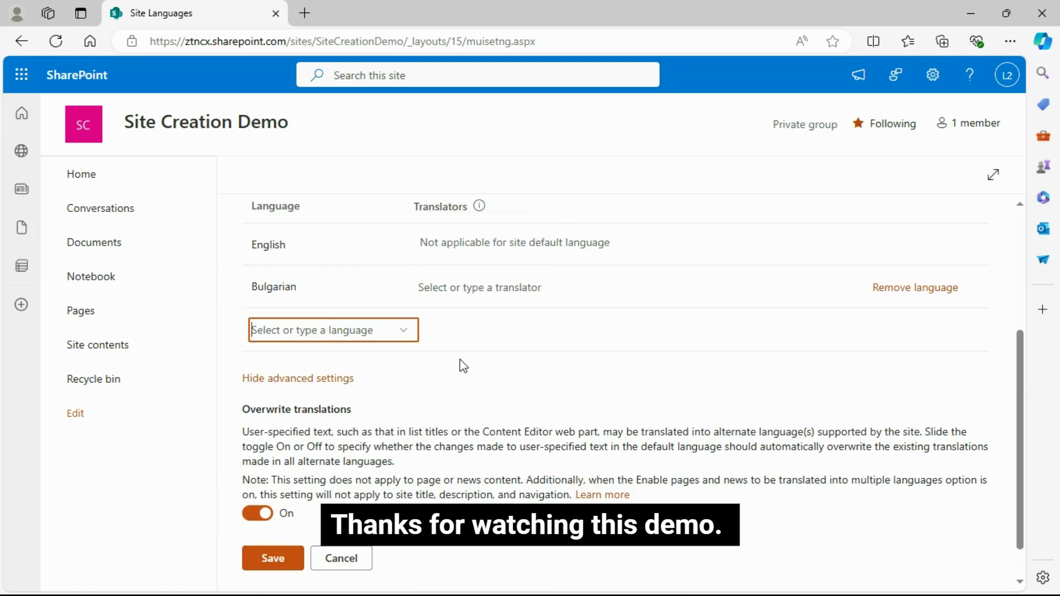
{"action": "left_click", "coordinate": [360, 561]}
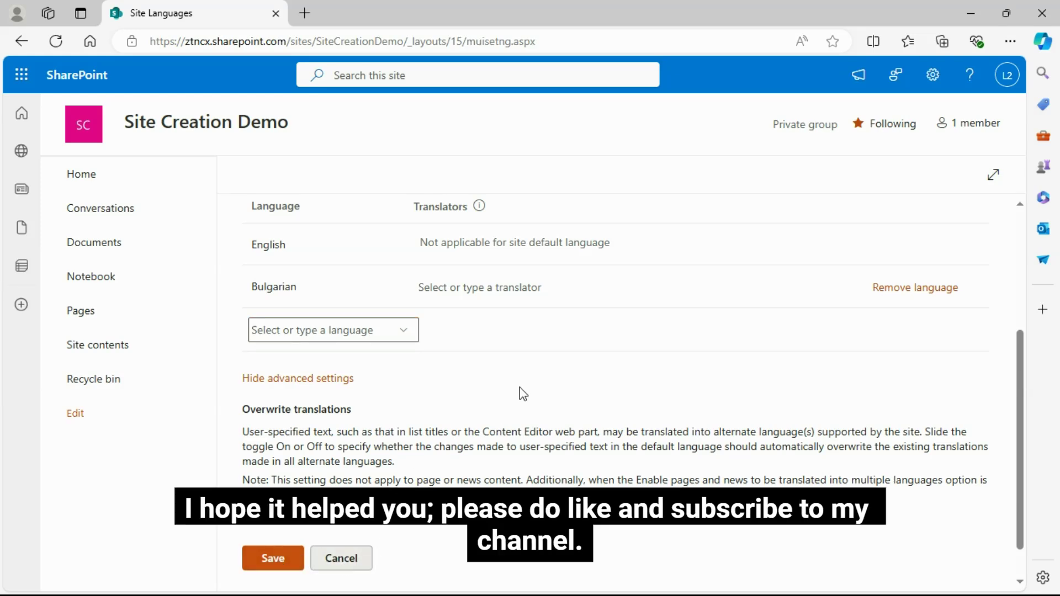